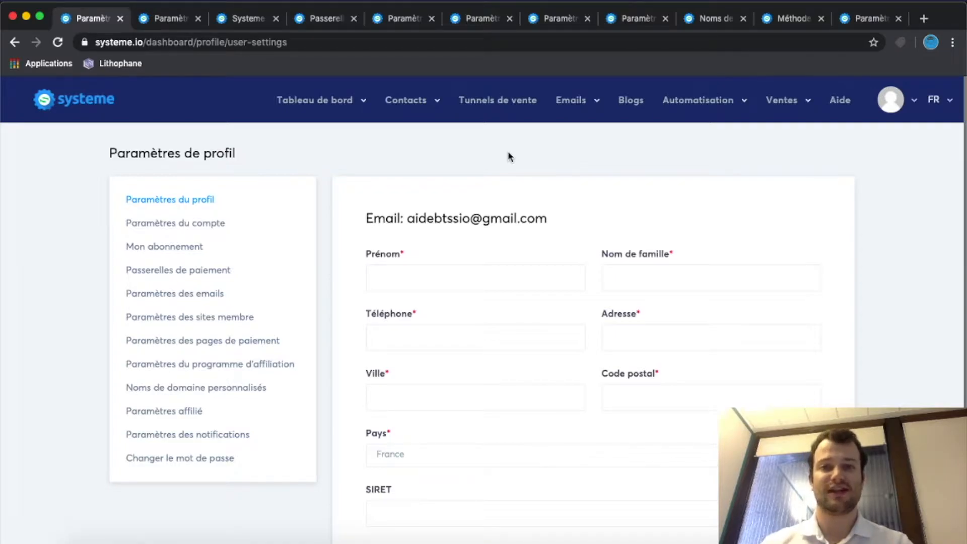
Review the profile settings form, from the account email and the personal and address fields down to the SIRET field
scroll(509, 156, down, 2)
drag(405, 176, 549, 174)
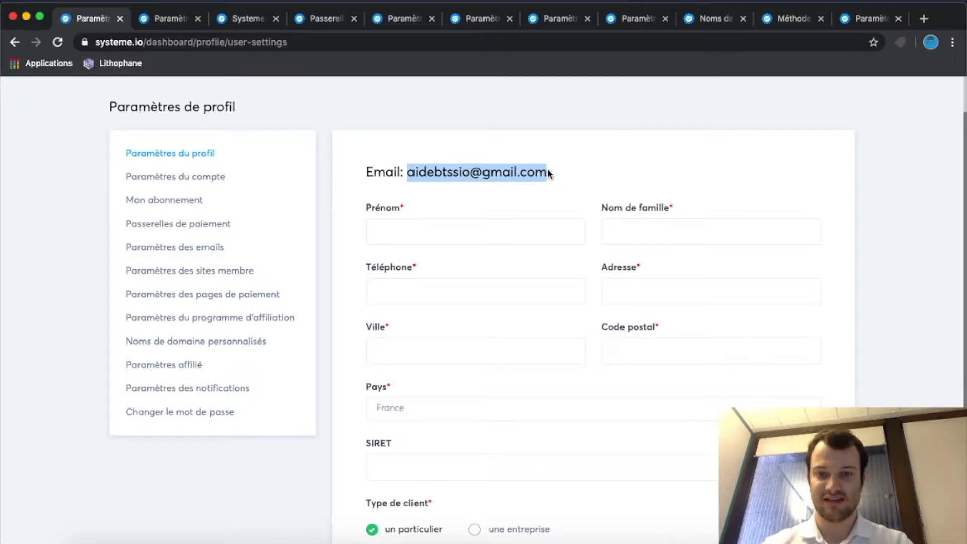
click(517, 237)
key(Tab)
key(Tab)
key(Tab)
key(Tab)
key(Tab)
key(Tab)
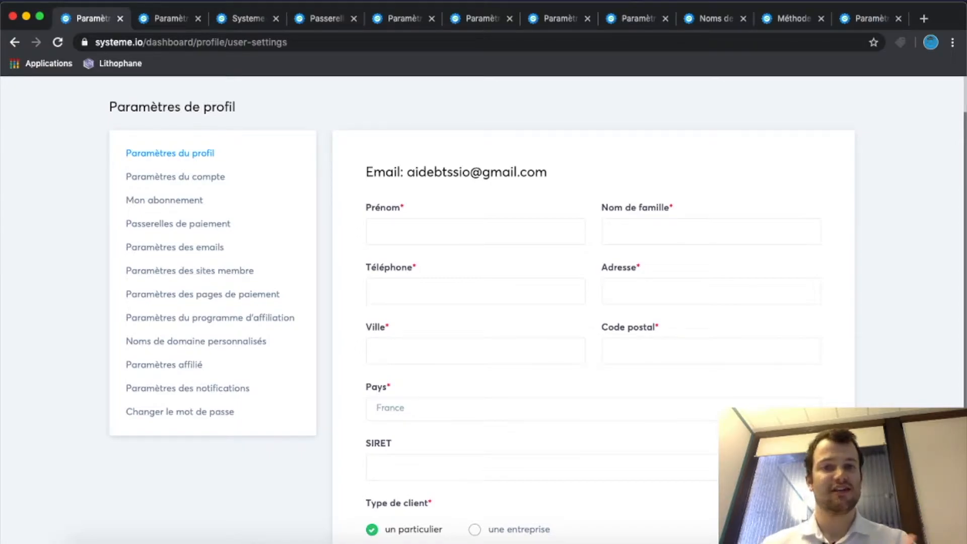
scroll(585, 318, down, 2)
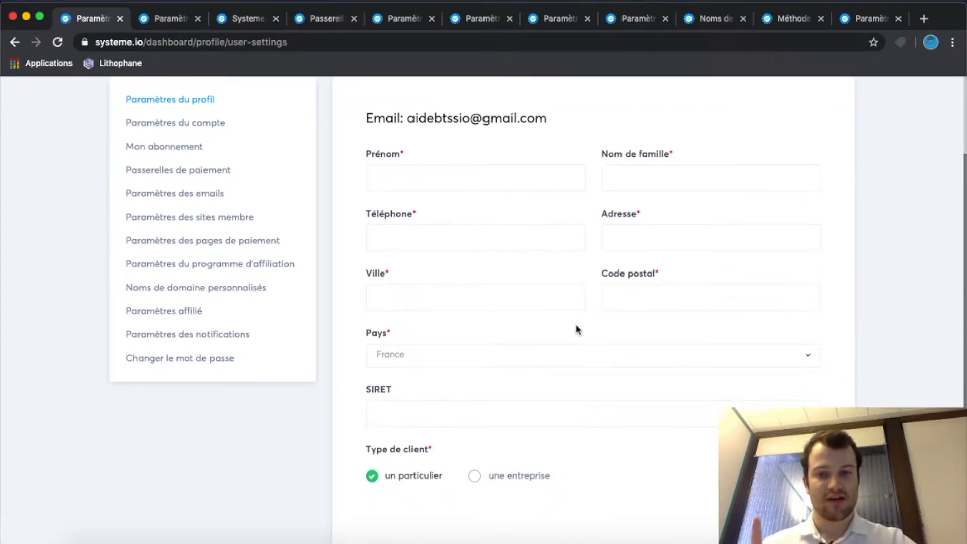
click(513, 414)
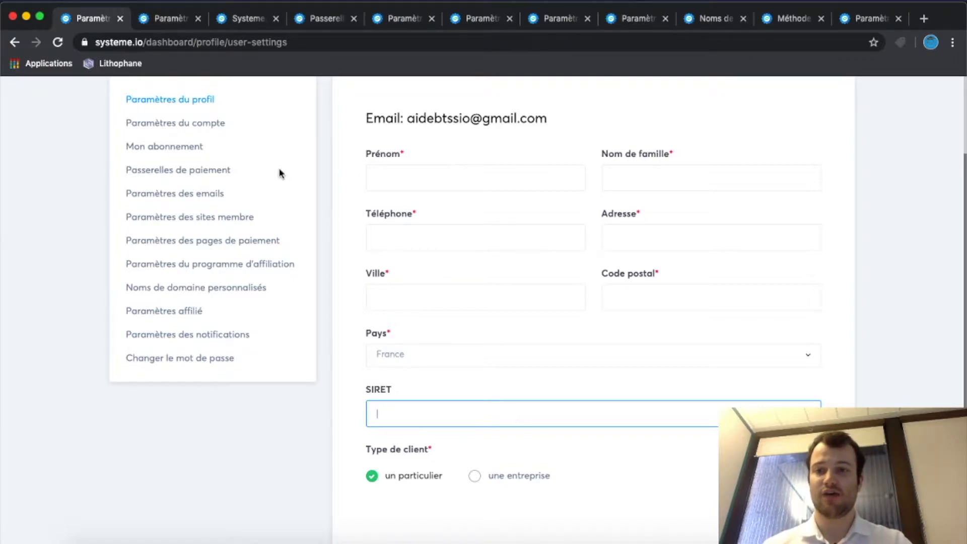
Go to the account settings page and examine the subdomain field with its .systeme.io suffix
click(169, 25)
scroll(61, 305, down, 2)
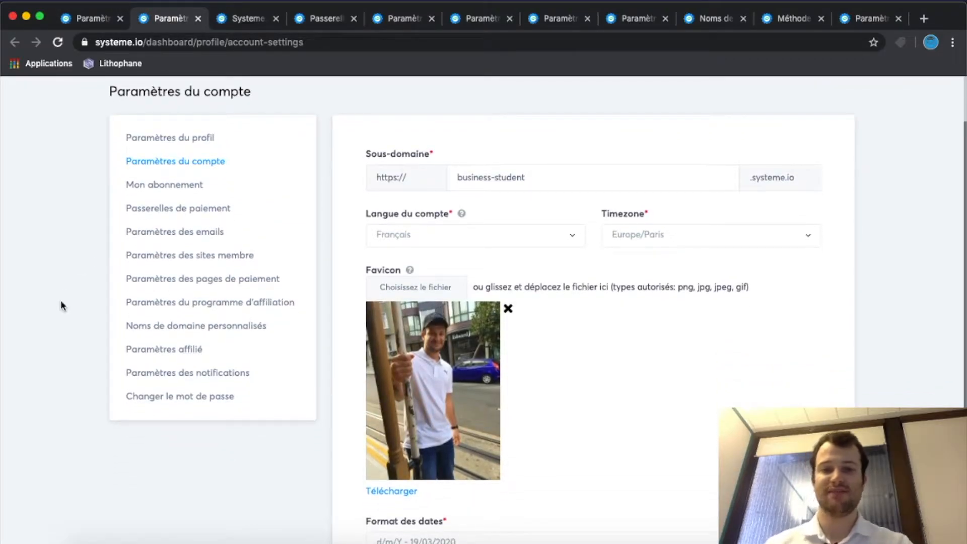
click(577, 177)
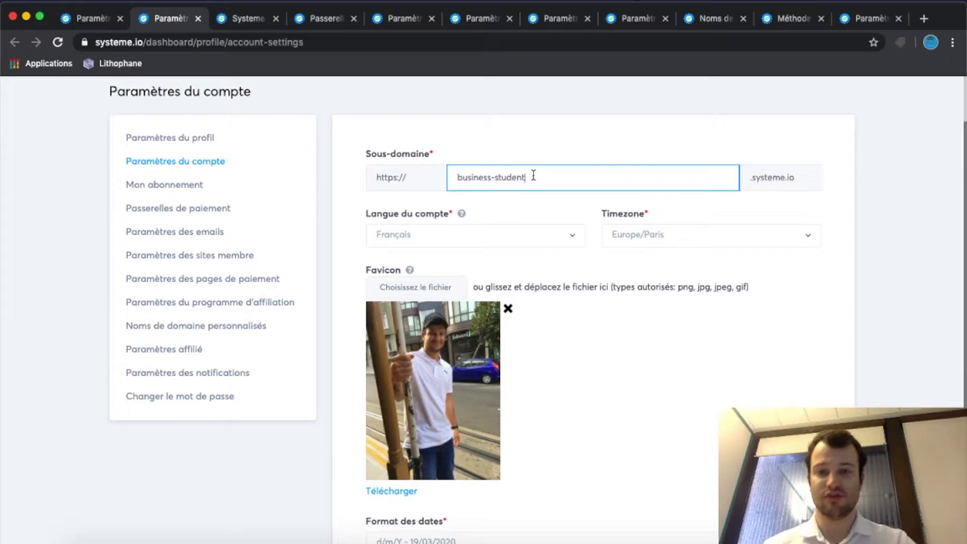
click(800, 183)
triple_click(746, 182)
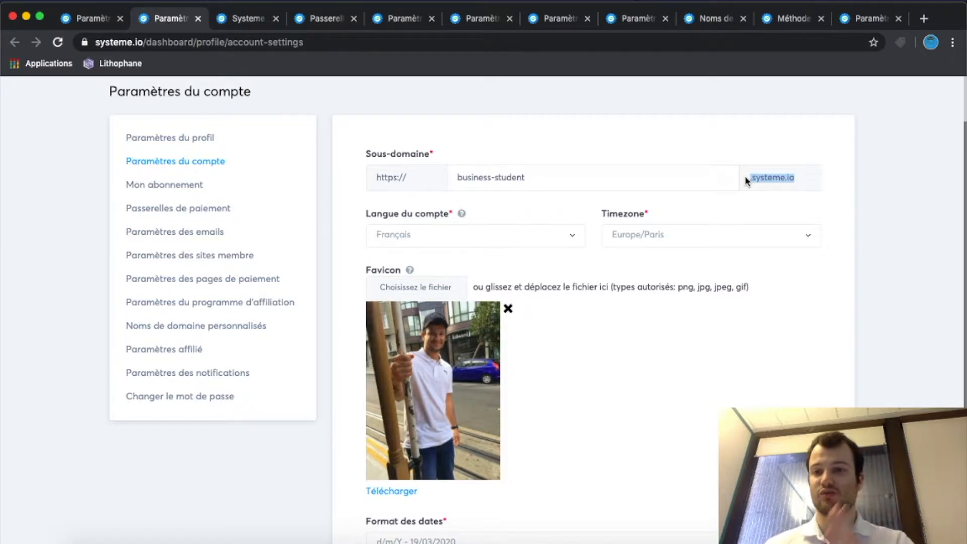
scroll(662, 323, down, 2)
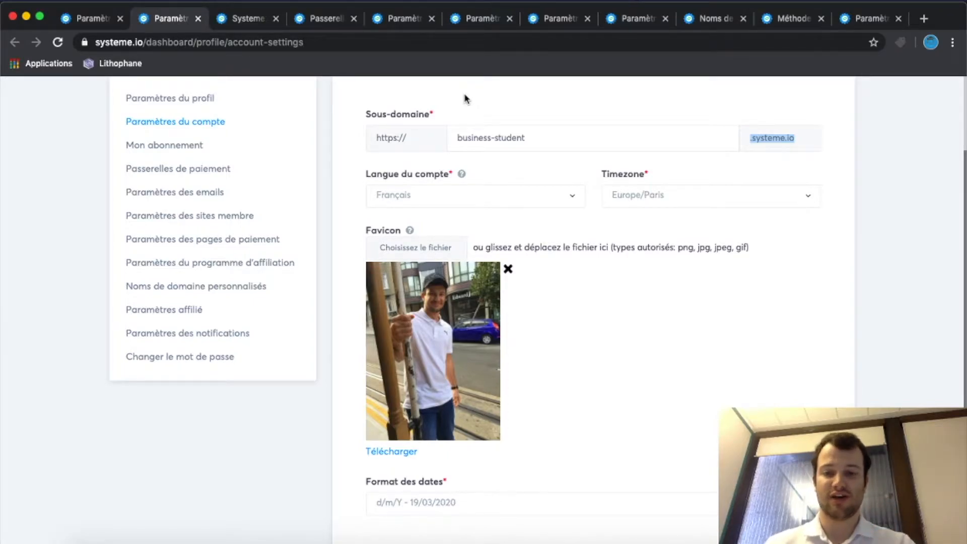
Set the account's date format to d/m/Y - 19/03/2020
scroll(588, 242, down, 2)
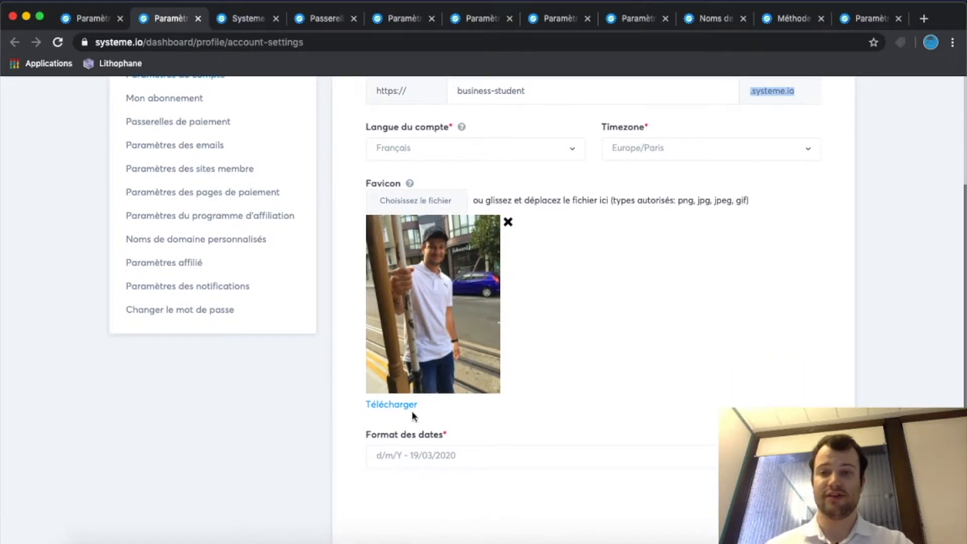
click(540, 458)
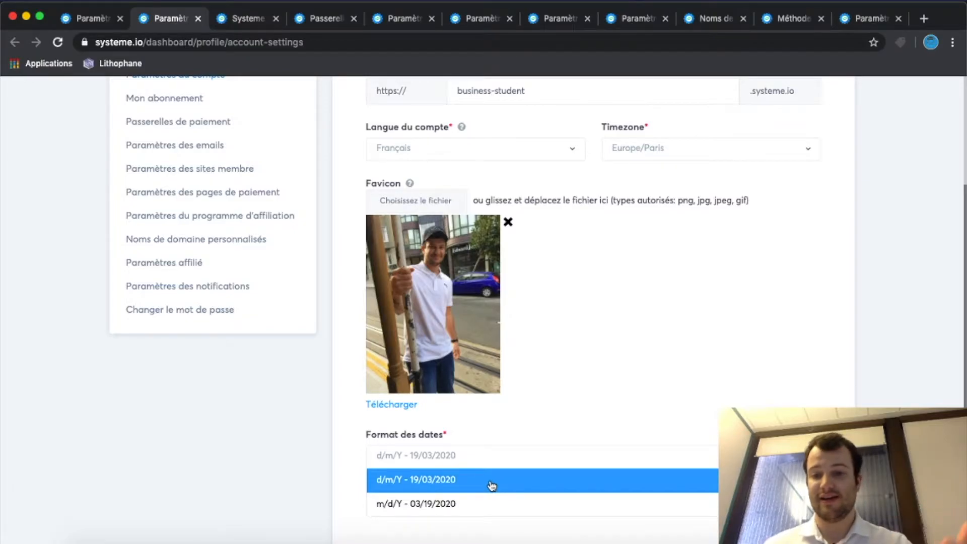
click(491, 486)
scroll(197, 399, up, 5)
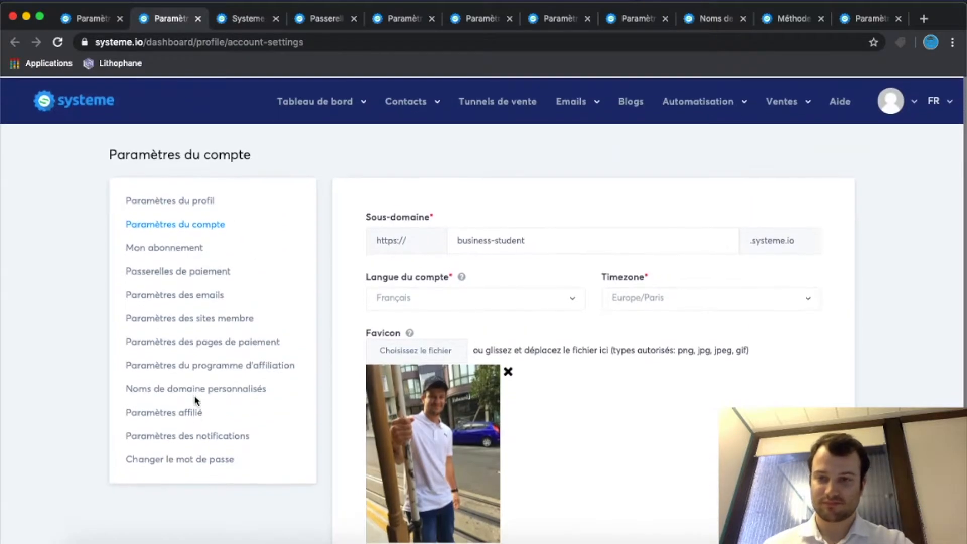
scroll(296, 398, down, 3)
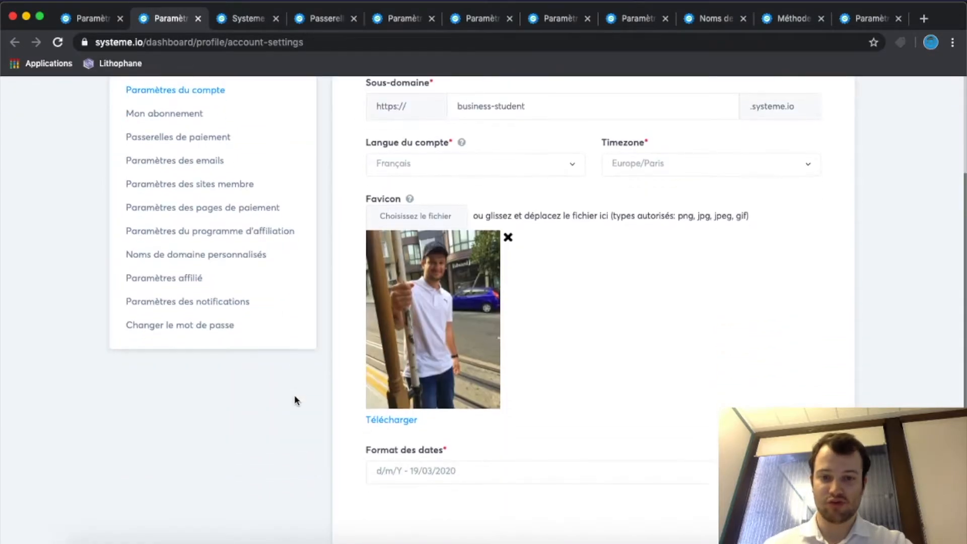
scroll(294, 398, up, 2)
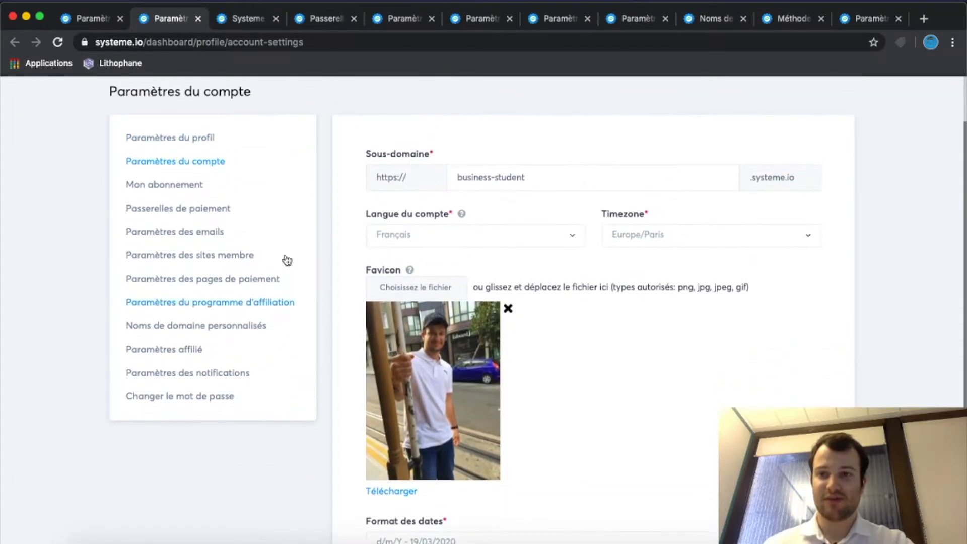
Go to the subscription plans page and compare the Startup, Webinar and Entreprise plans with the current plan
click(248, 19)
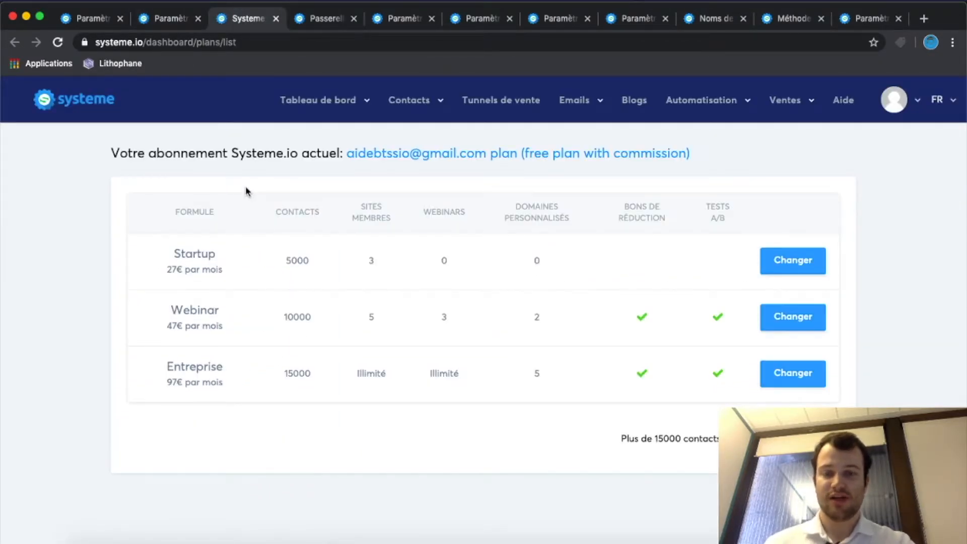
mouse_move(490, 157)
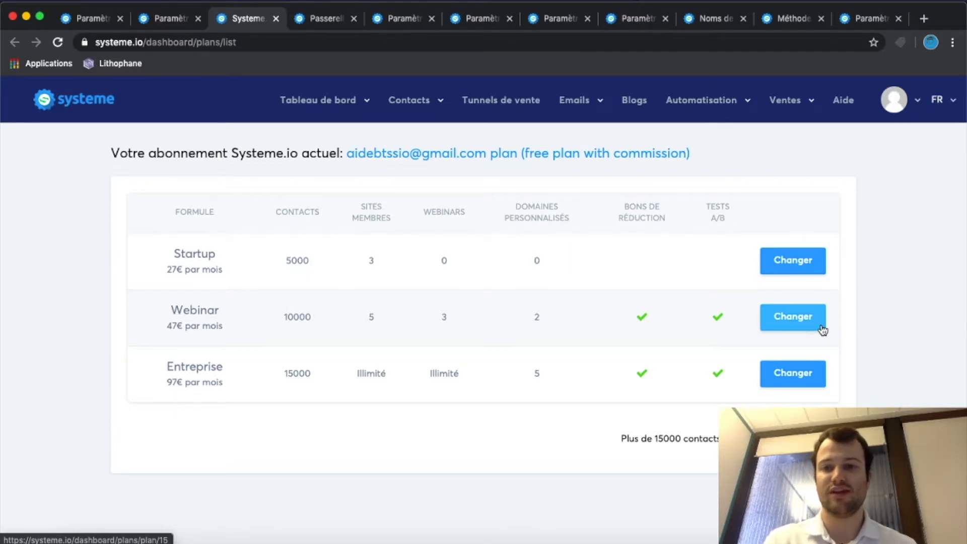
mouse_move(644, 161)
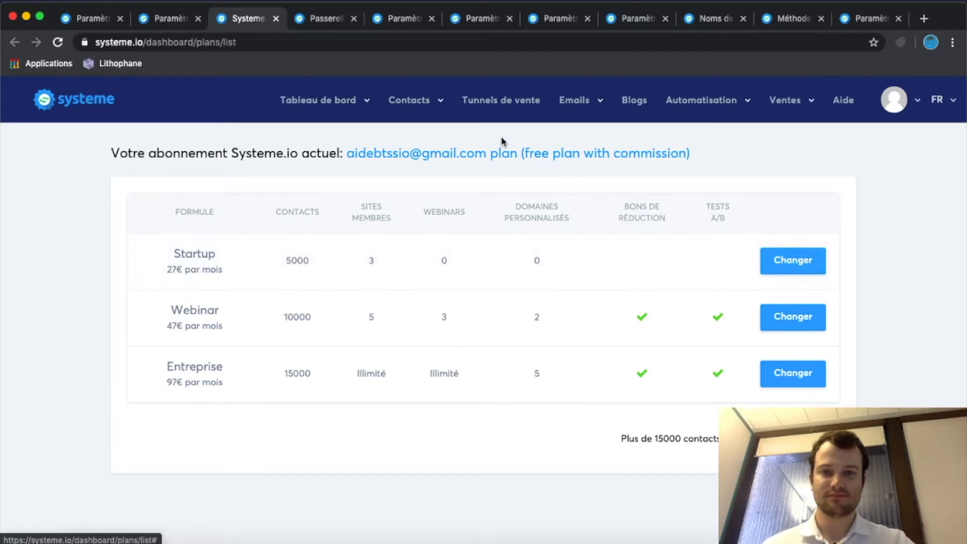
Go to the payment gateways page and review the Stripe and Paypal connections
click(332, 23)
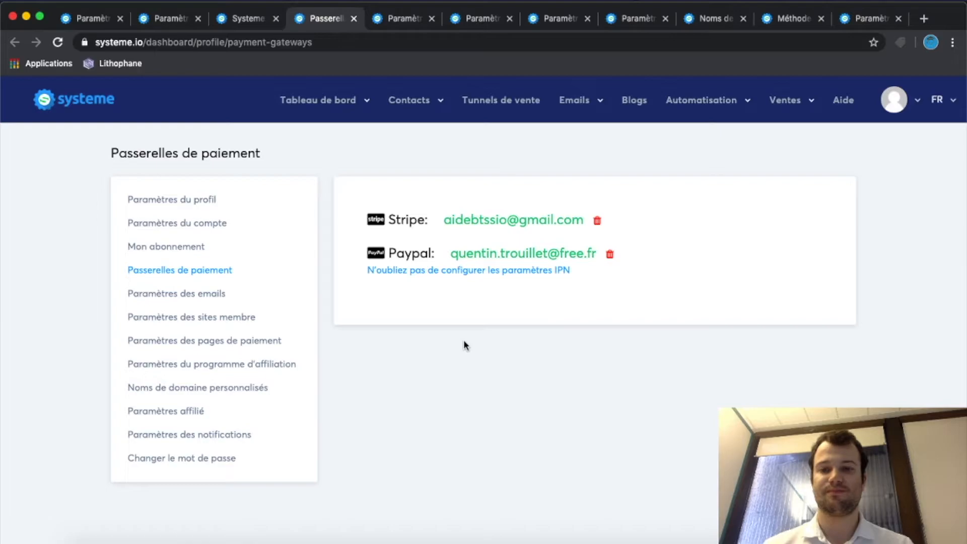
mouse_move(431, 101)
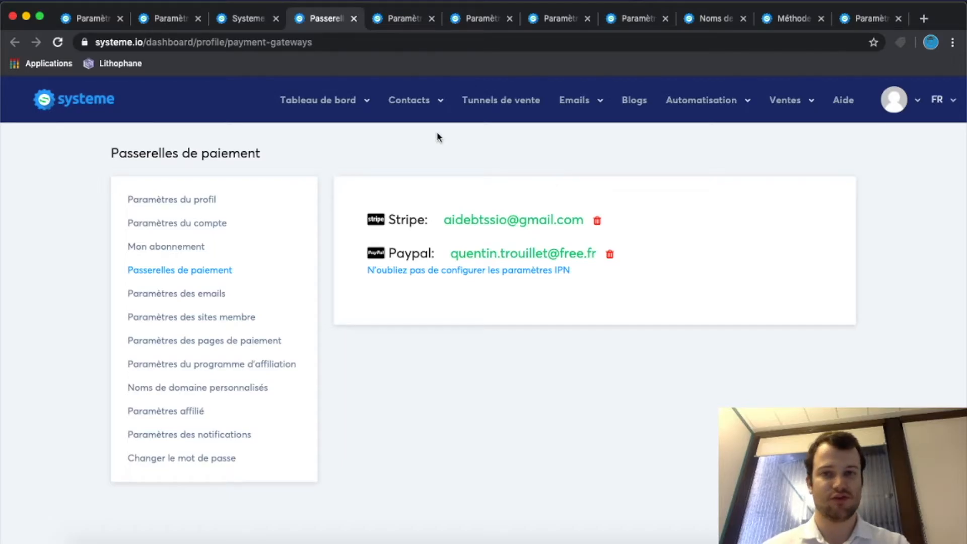
Go to the email settings page and review the double opt-in, sender address, sender name and test email address fields
click(403, 16)
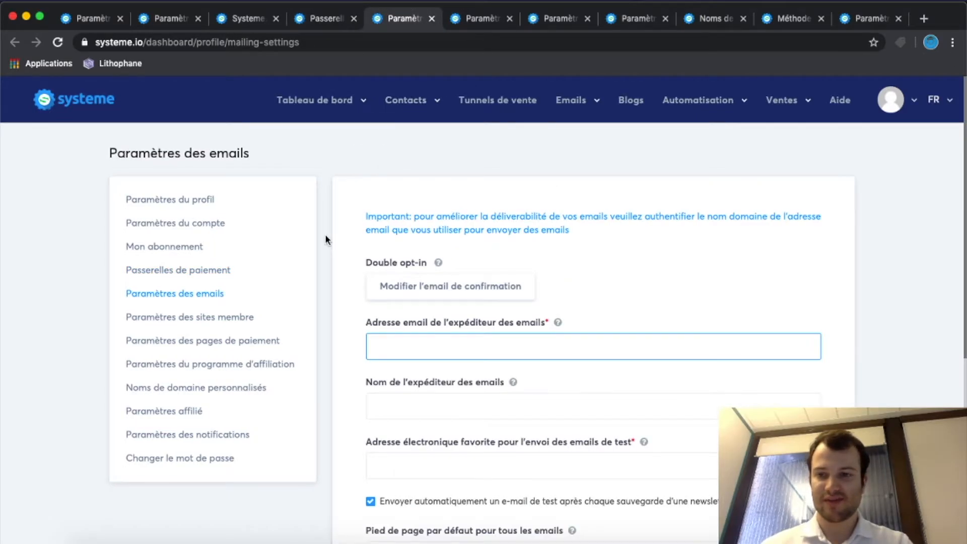
scroll(318, 287, down, 3)
scroll(318, 289, up, 1)
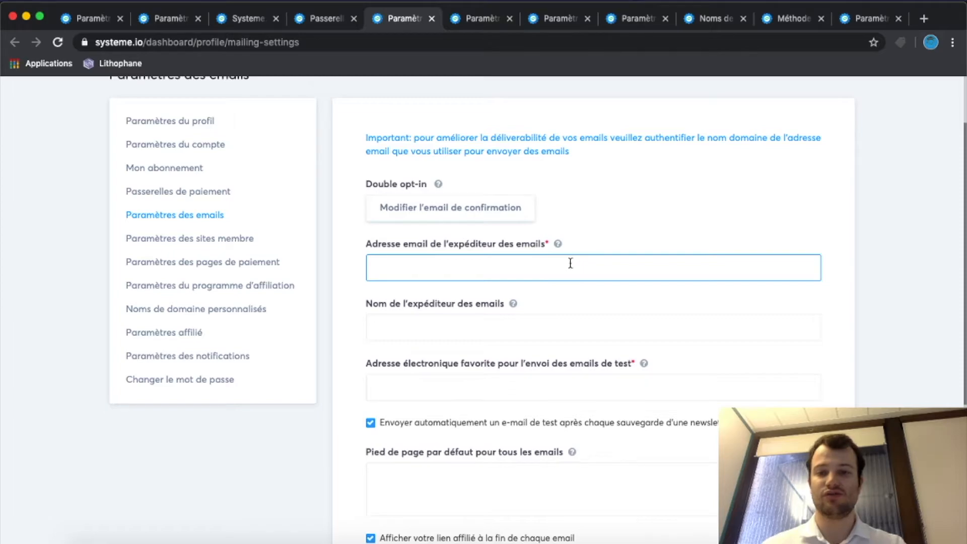
click(554, 332)
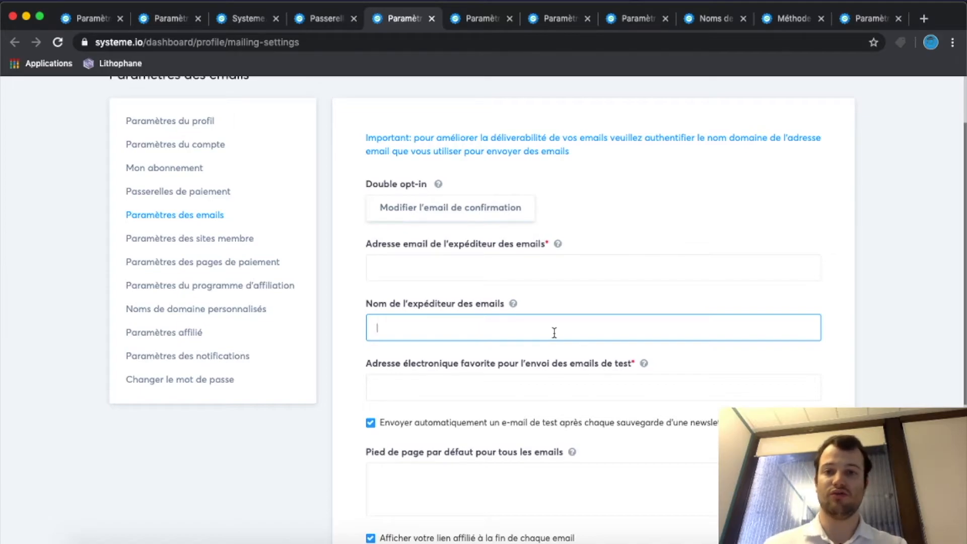
click(552, 390)
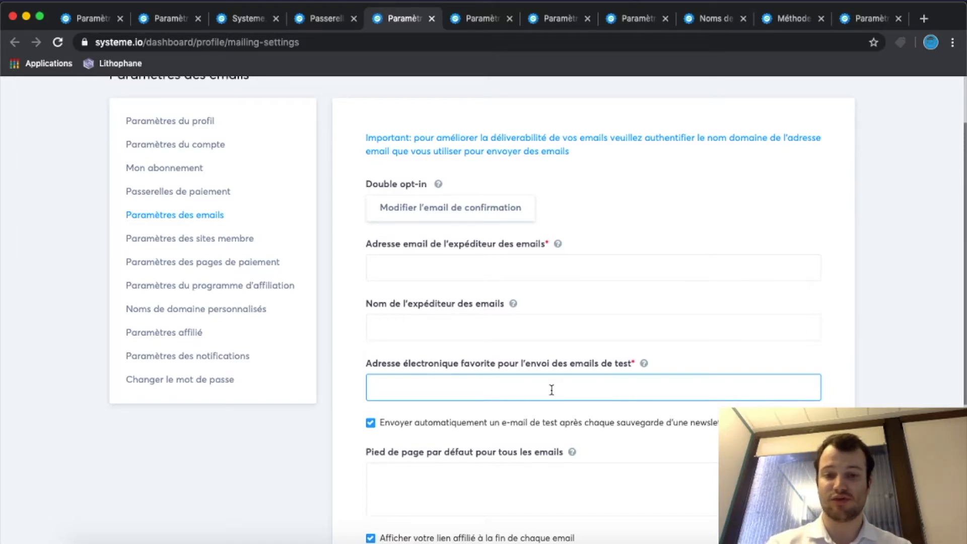
Examine the remaining email settings: automatic test email, default footer, affiliate link, unsubscribe link and SendGrid API key
scroll(551, 390, down, 4)
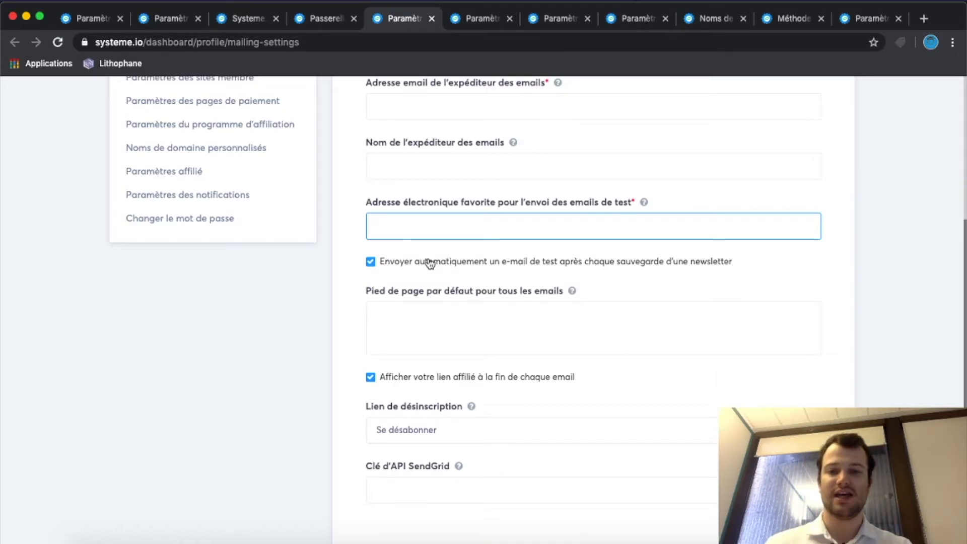
click(426, 330)
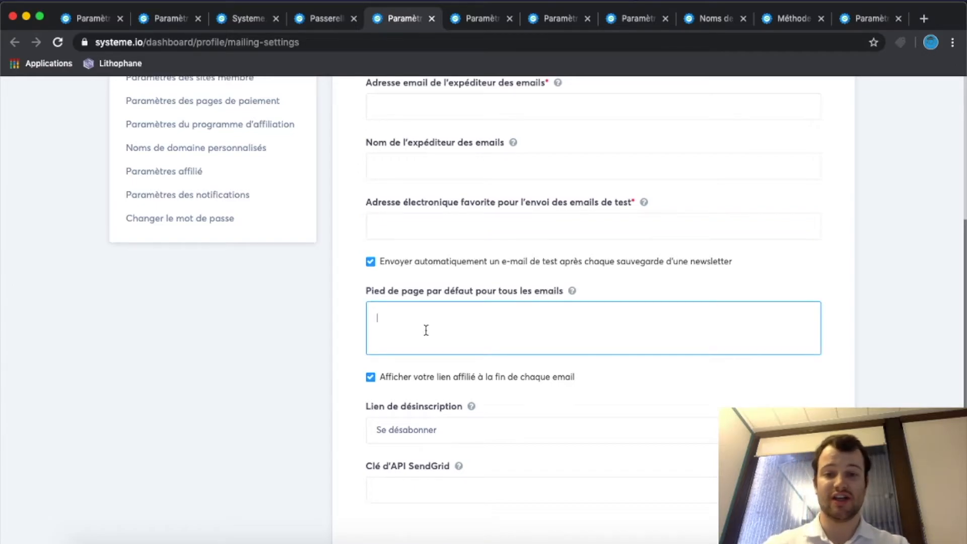
click(485, 424)
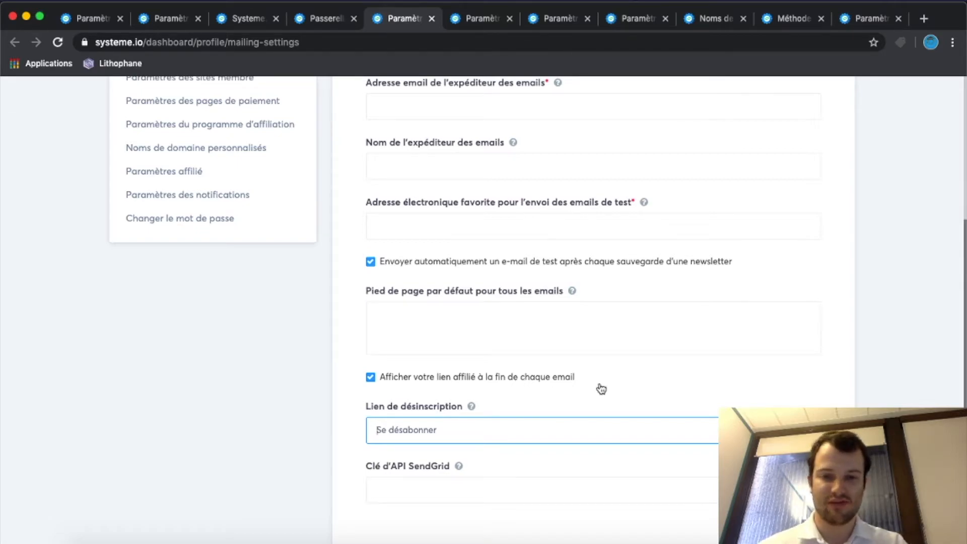
scroll(600, 389, down, 1)
click(527, 447)
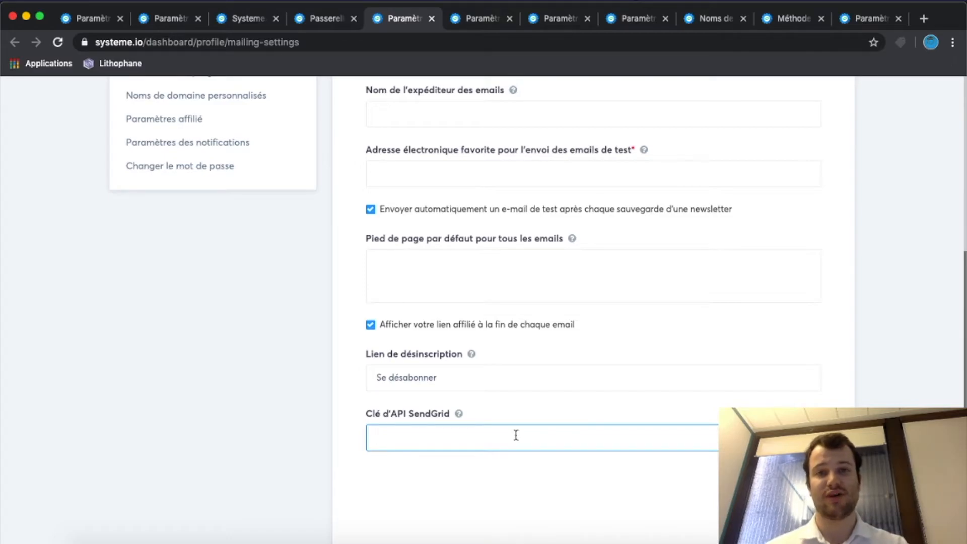
scroll(525, 393, up, 2)
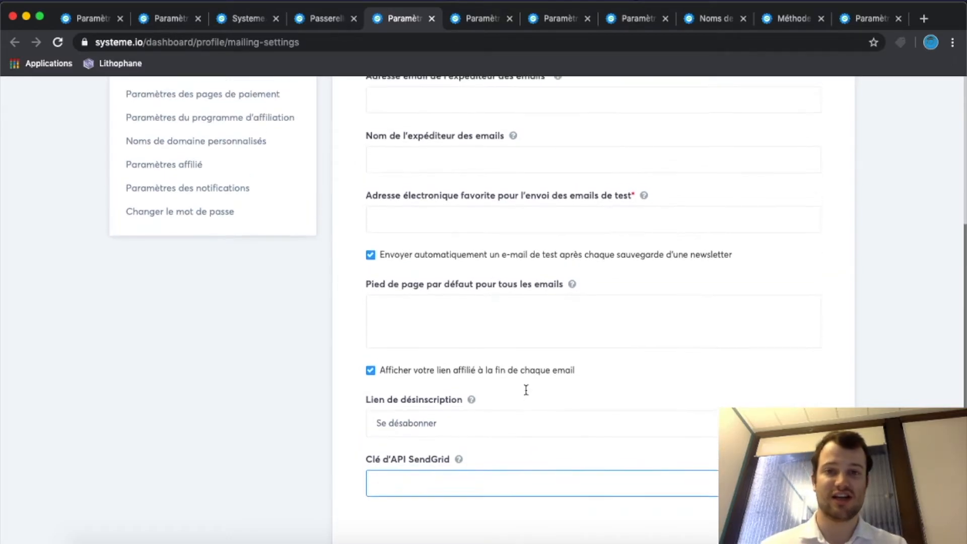
scroll(417, 303, up, 2)
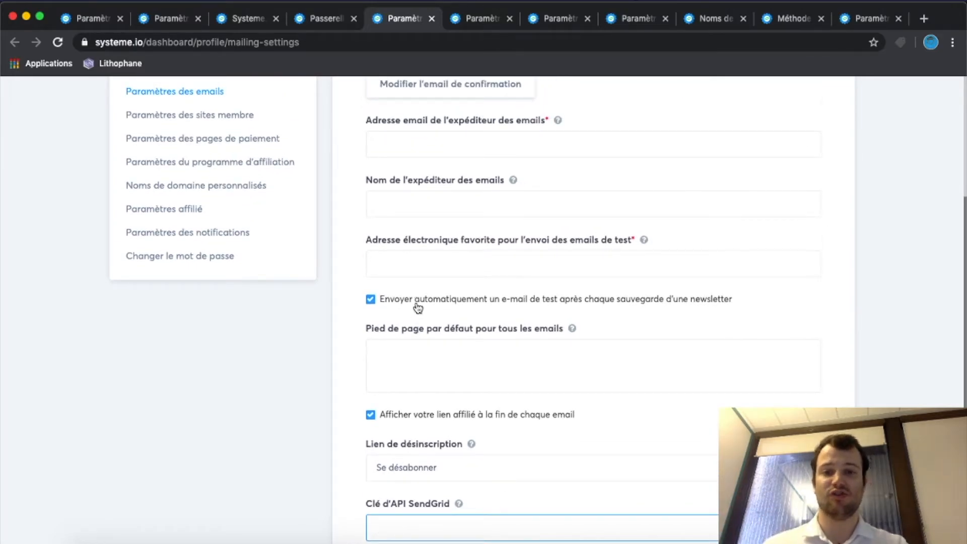
scroll(417, 306, up, 2)
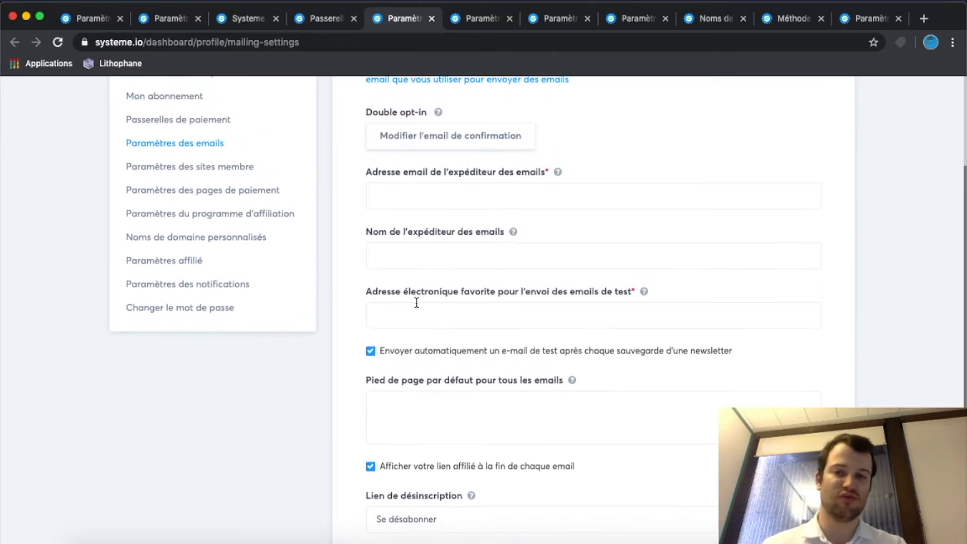
scroll(489, 124, up, 4)
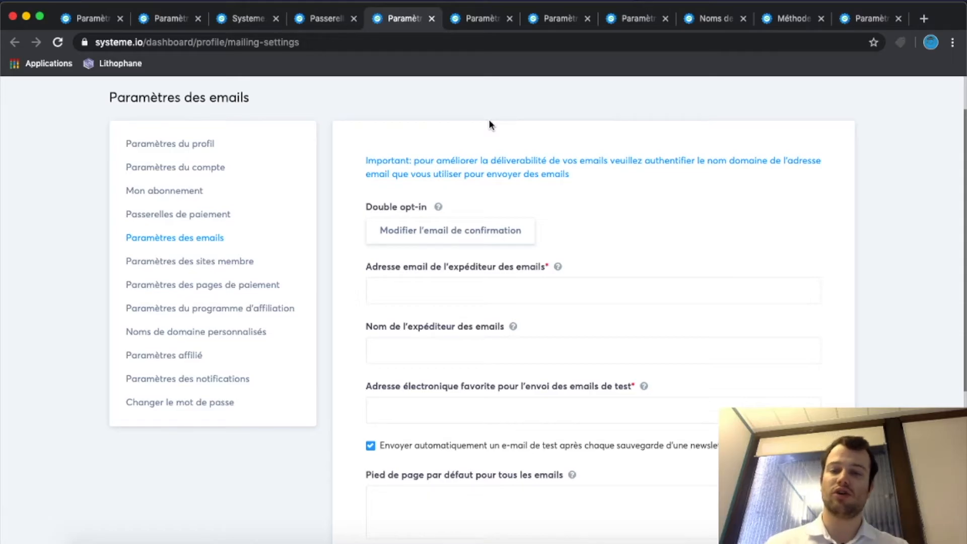
Go to the member site settings page and review the trainer's photo, name and short bio
click(486, 23)
scroll(296, 262, up, 3)
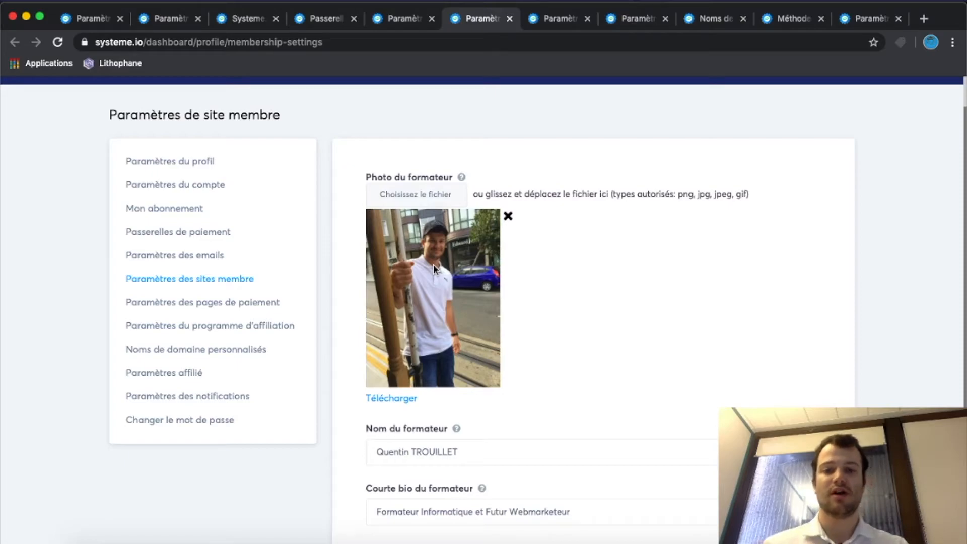
scroll(686, 294, down, 3)
click(564, 377)
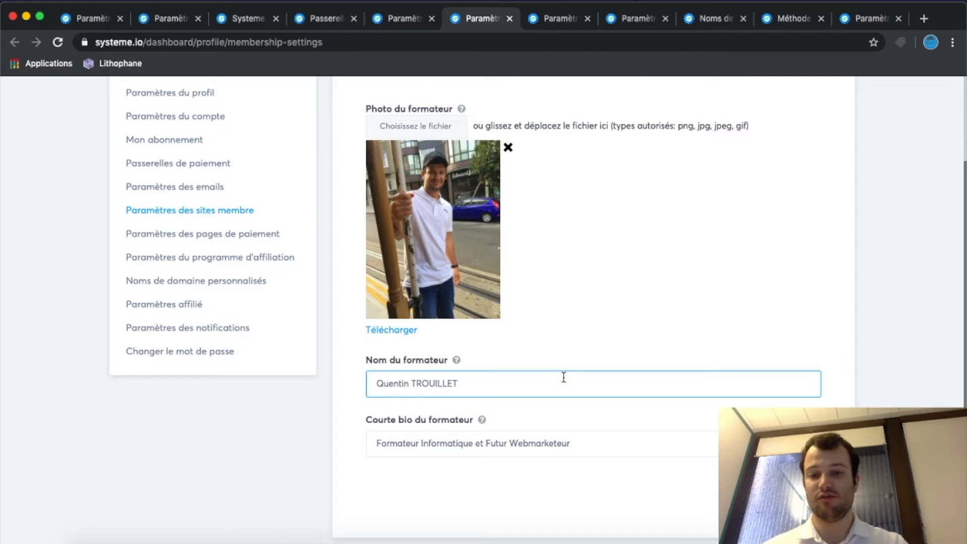
click(600, 445)
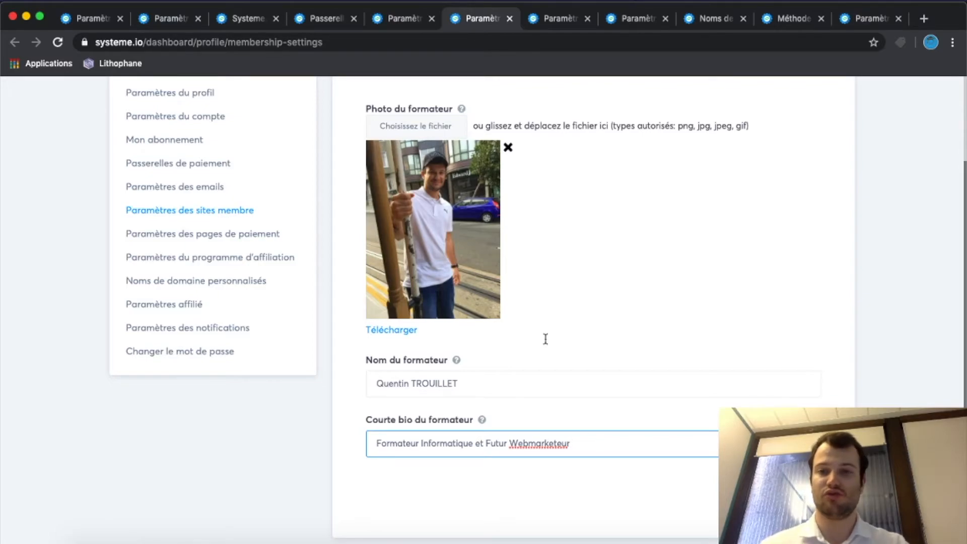
scroll(532, 235, up, 3)
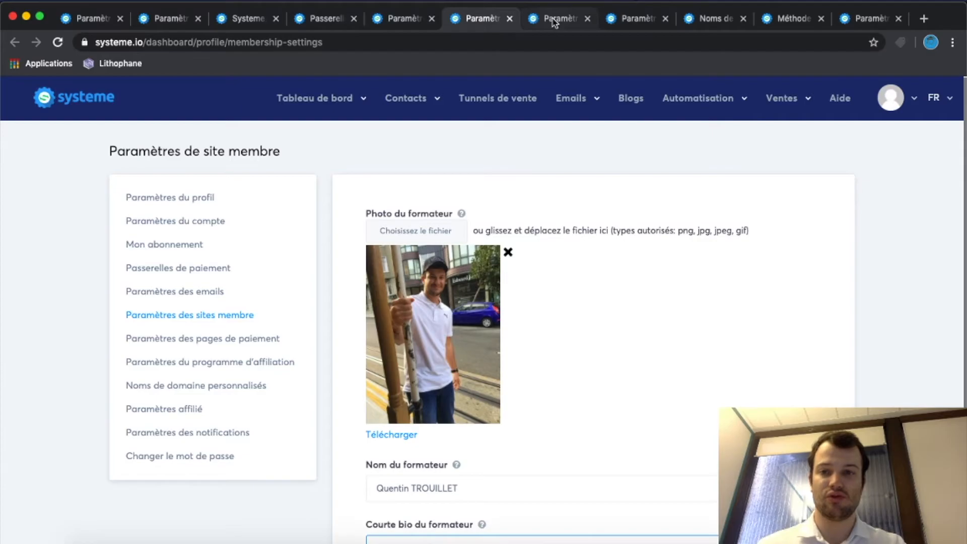
Go to the payment page settings and review the terms and conditions text, default footer HTML code, VAT option and default currency
click(554, 19)
scroll(260, 325, up, 3)
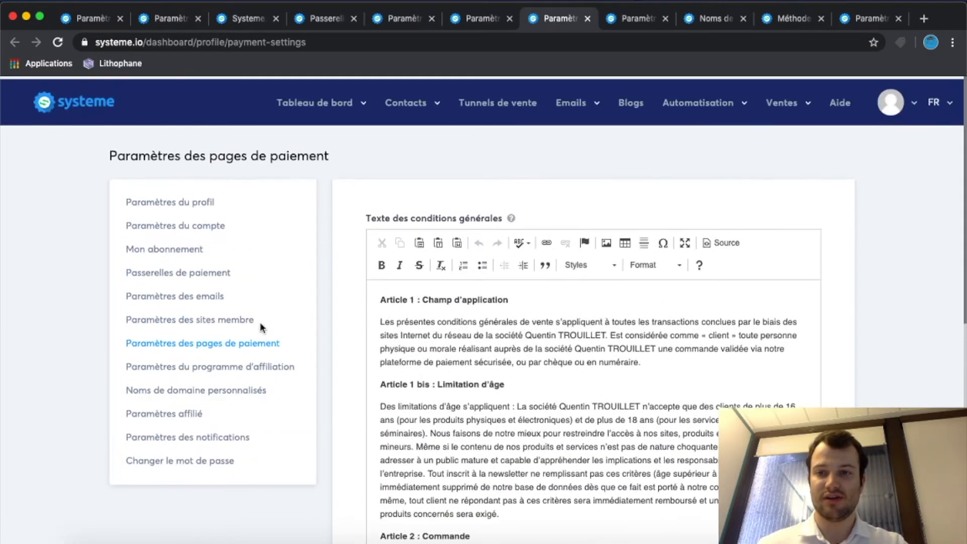
scroll(362, 289, down, 1)
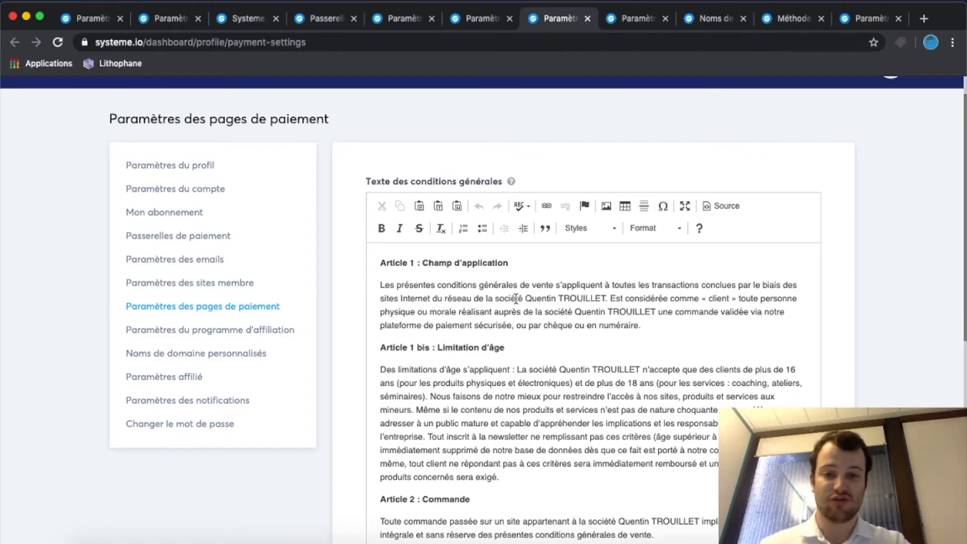
drag(526, 298, 608, 296)
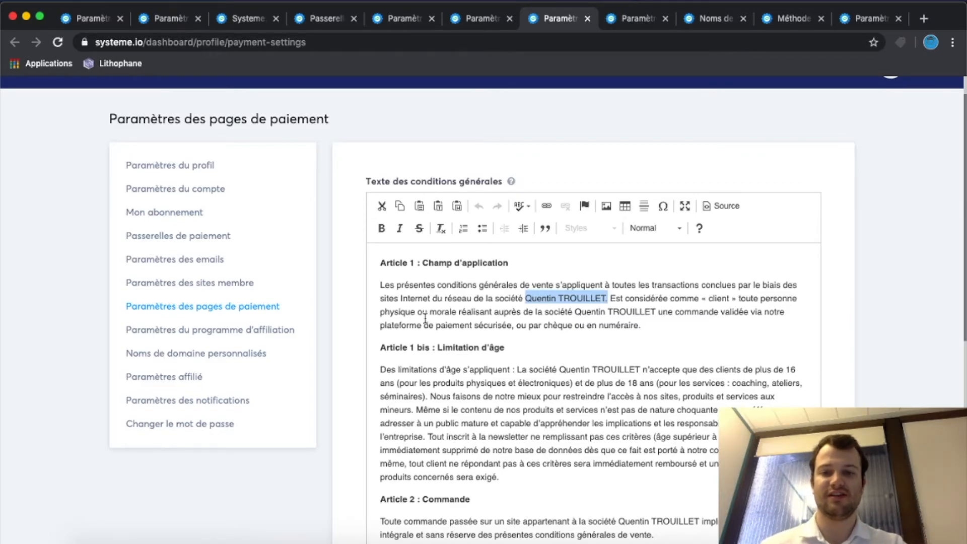
scroll(337, 320, down, 8)
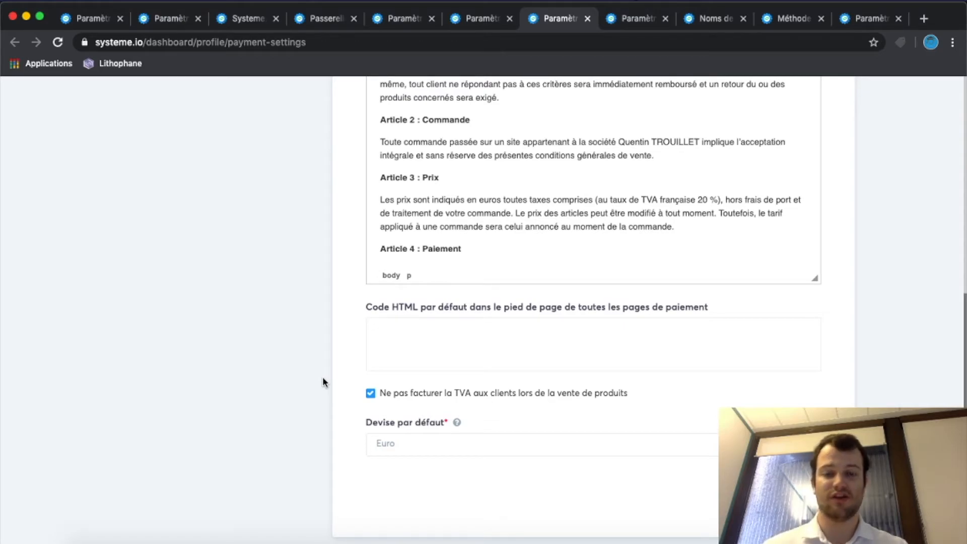
scroll(288, 333, up, 1)
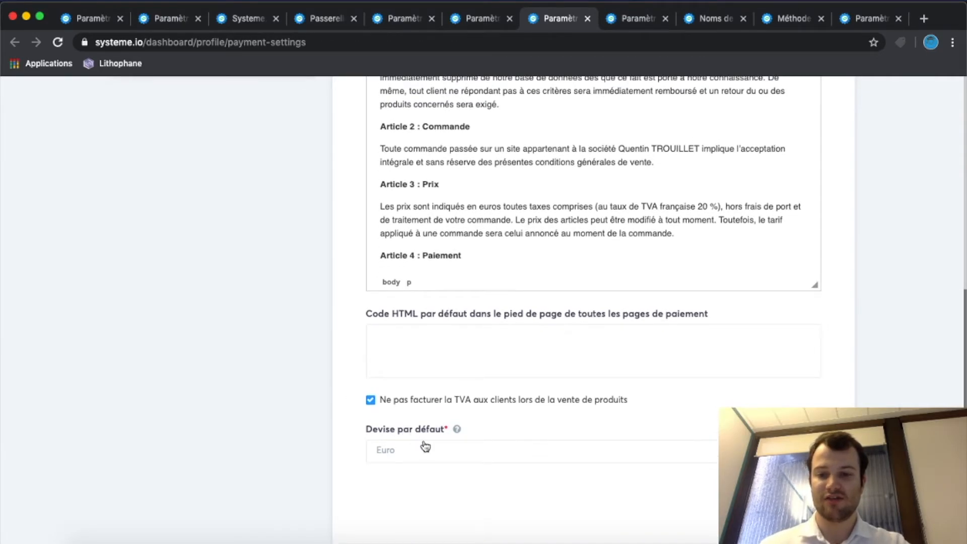
scroll(171, 313, up, 10)
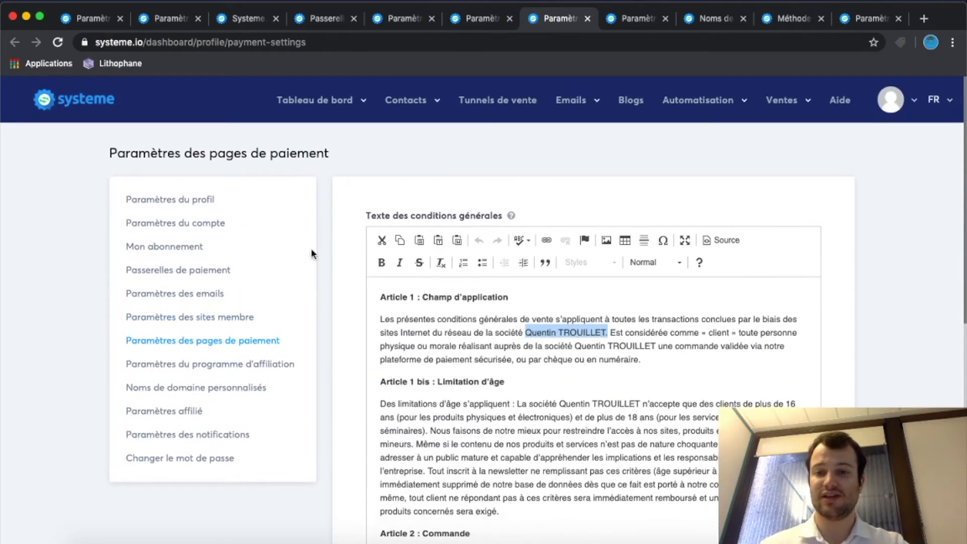
Go to the affiliate program settings and review the default commission, minimum payout, payment delay and second-level commission fields
click(643, 21)
scroll(406, 130, down, 2)
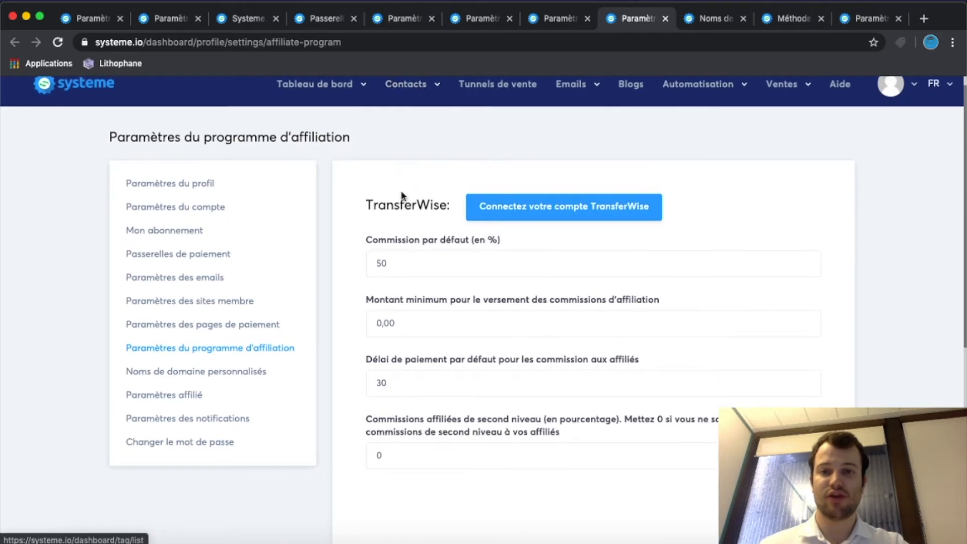
scroll(399, 196, down, 1)
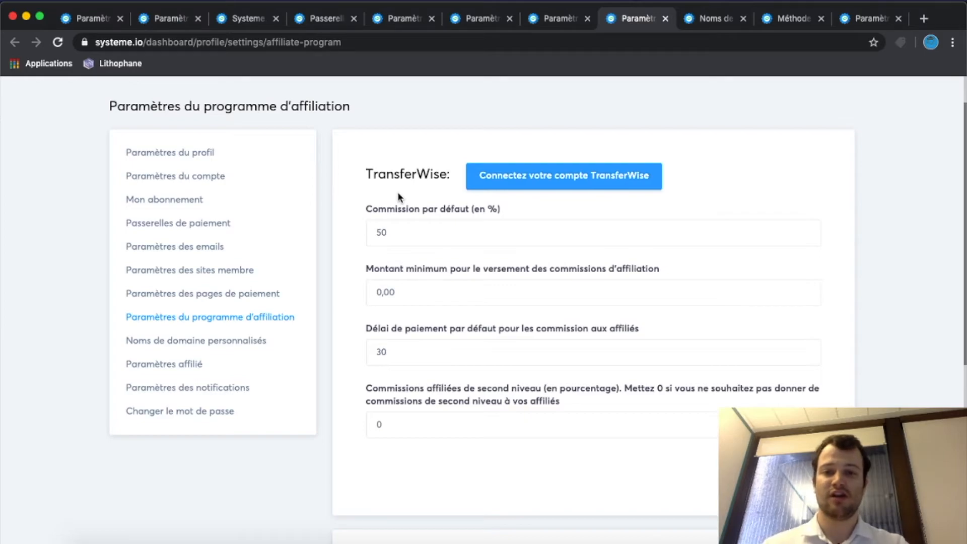
drag(411, 231, 316, 217)
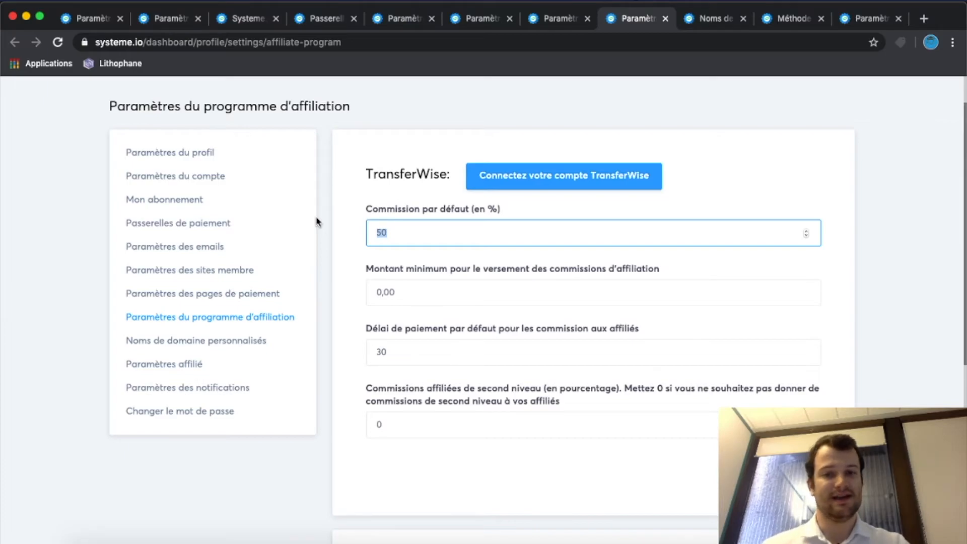
drag(416, 292, 335, 287)
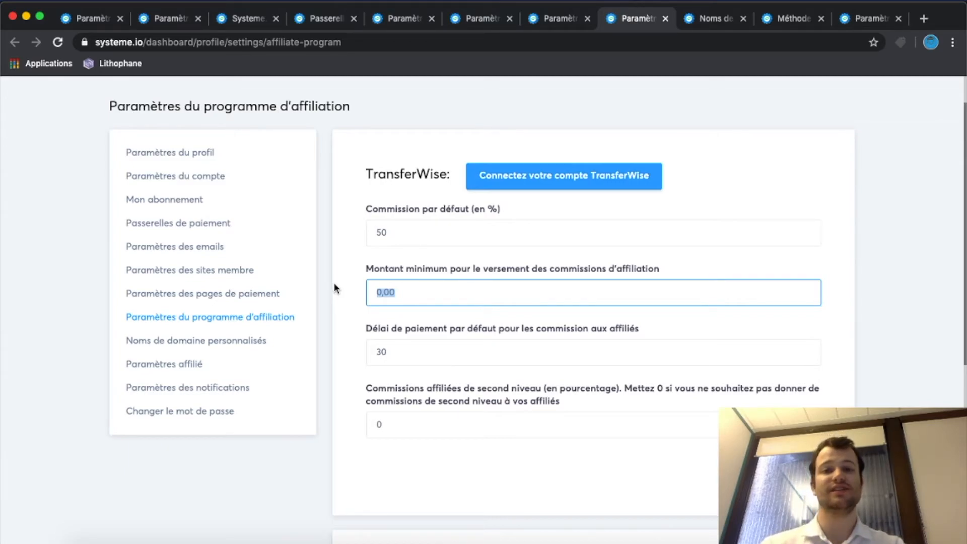
drag(399, 356, 361, 358)
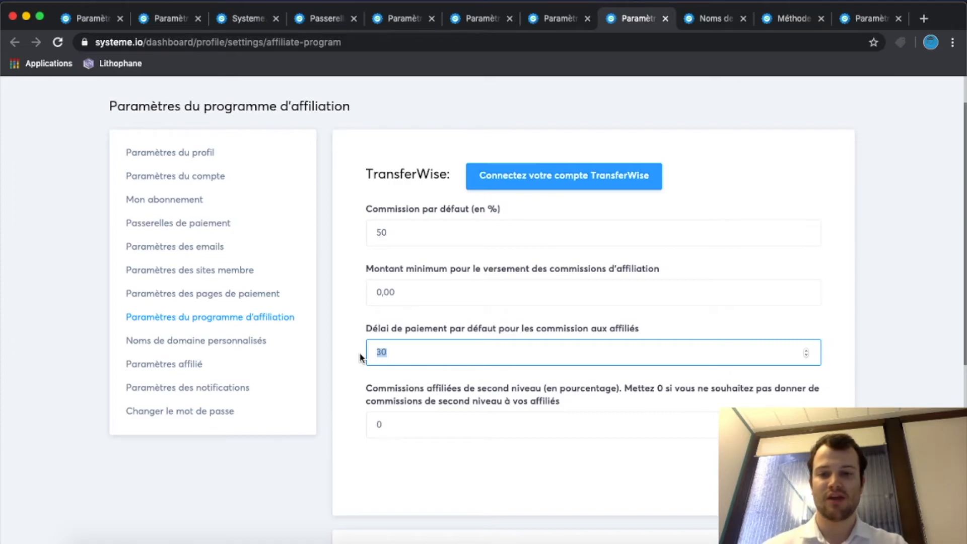
key(Tab)
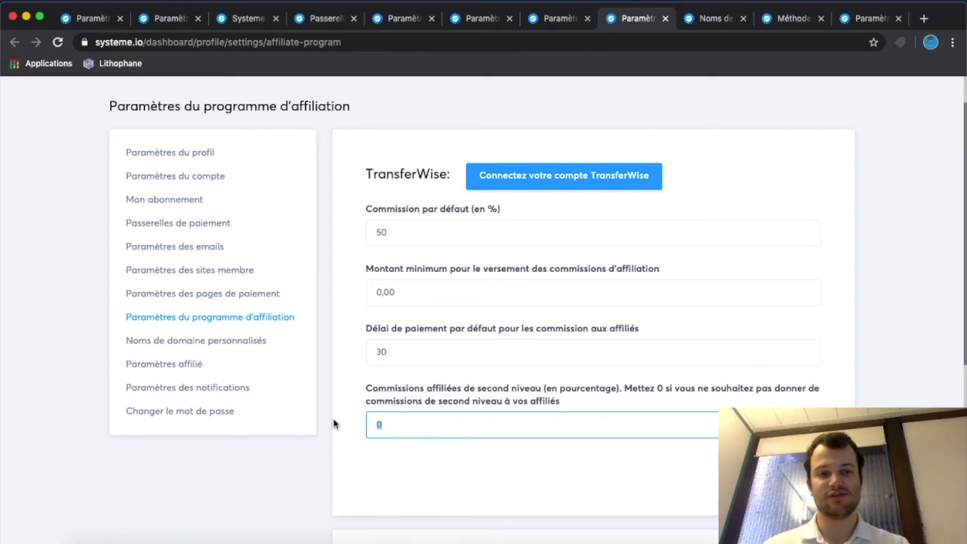
Examine the section for affiliate links that use pages outside systeme.io
scroll(334, 425, down, 3)
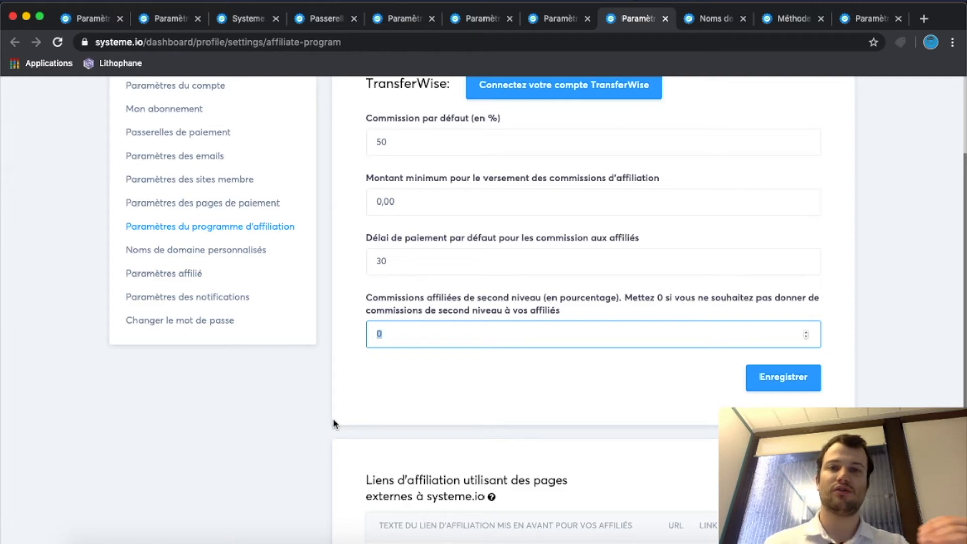
scroll(334, 424, down, 5)
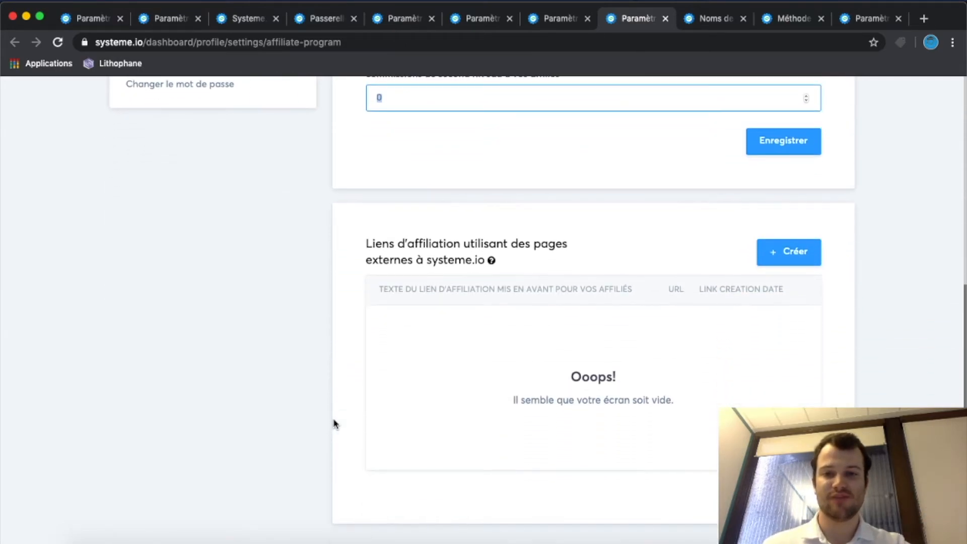
drag(382, 245, 542, 252)
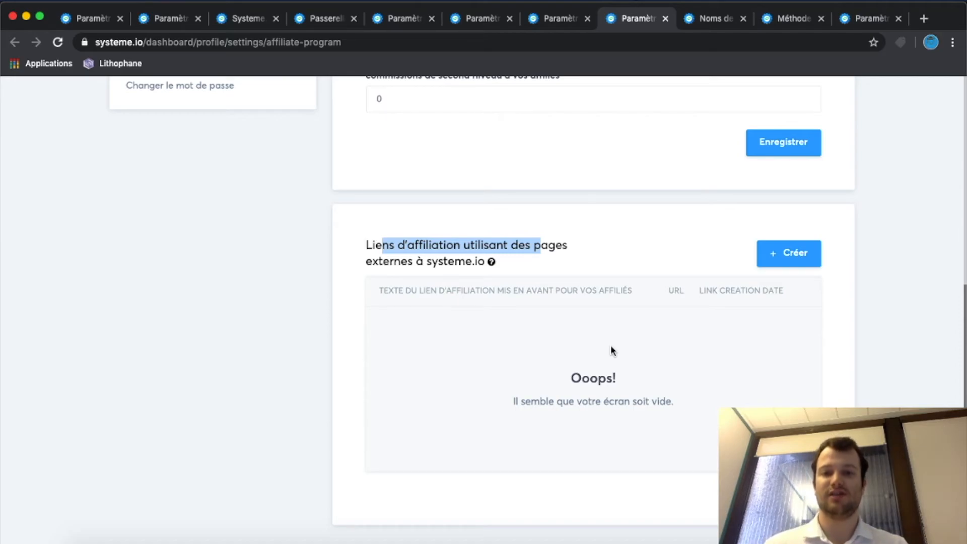
scroll(612, 351, up, 7)
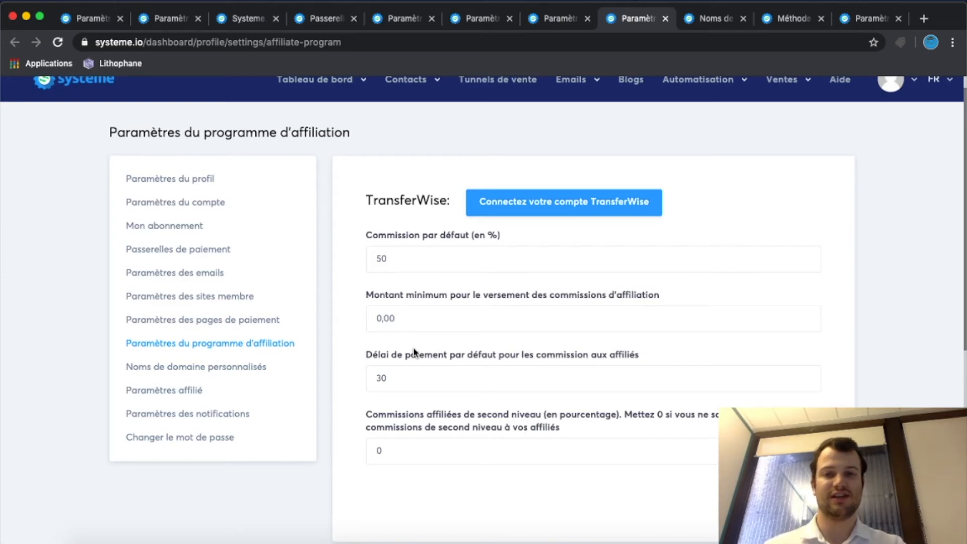
Go to the custom domain names page and preview the login page of business-student.systeme.io, closing it after checking its email and password fields
click(714, 20)
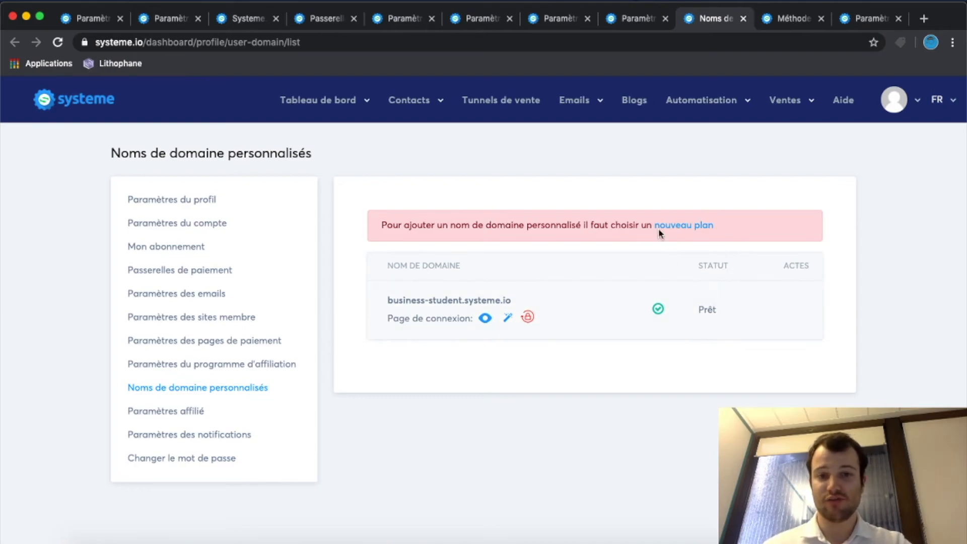
click(485, 319)
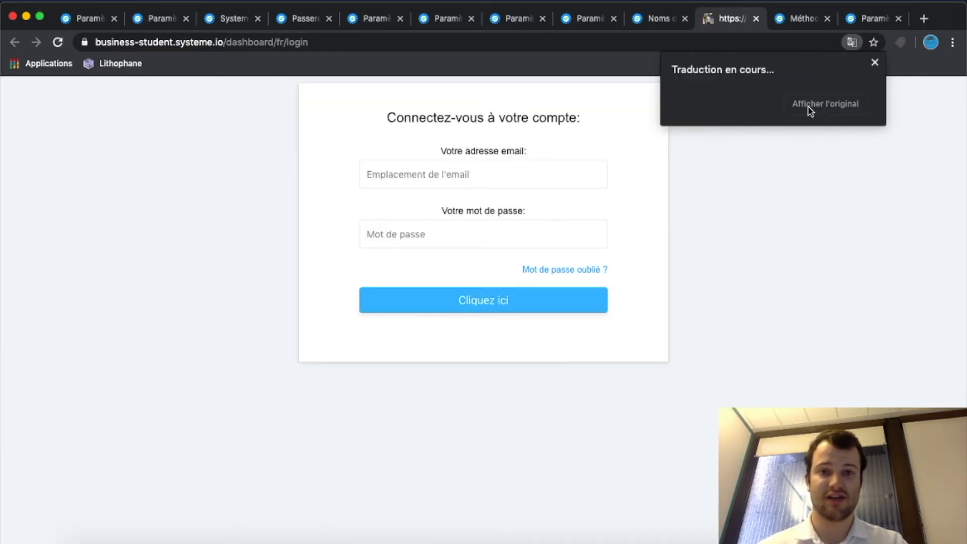
click(808, 106)
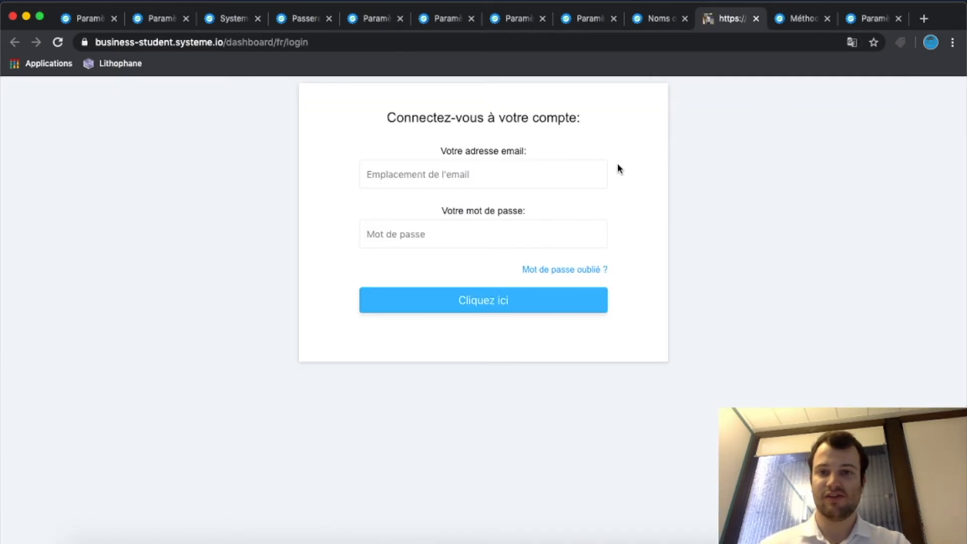
click(545, 165)
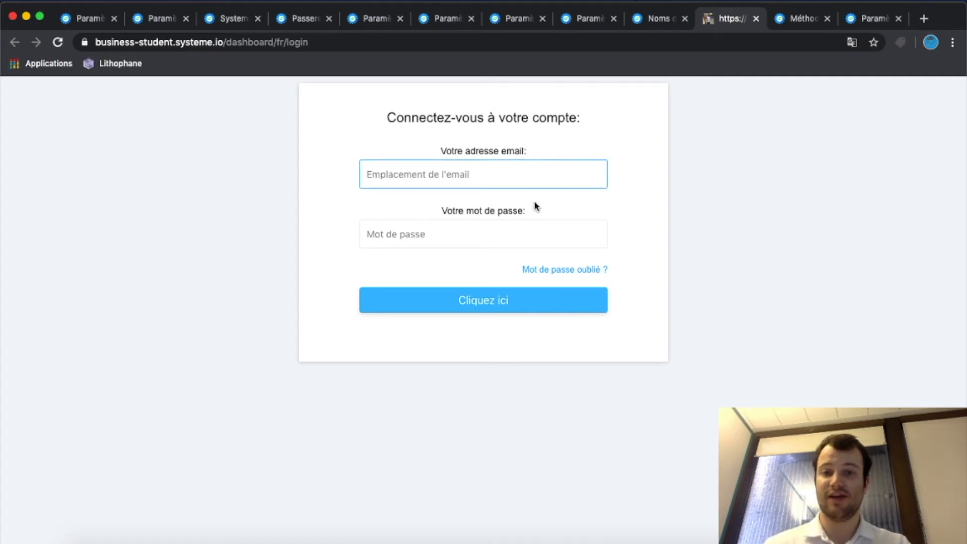
click(515, 235)
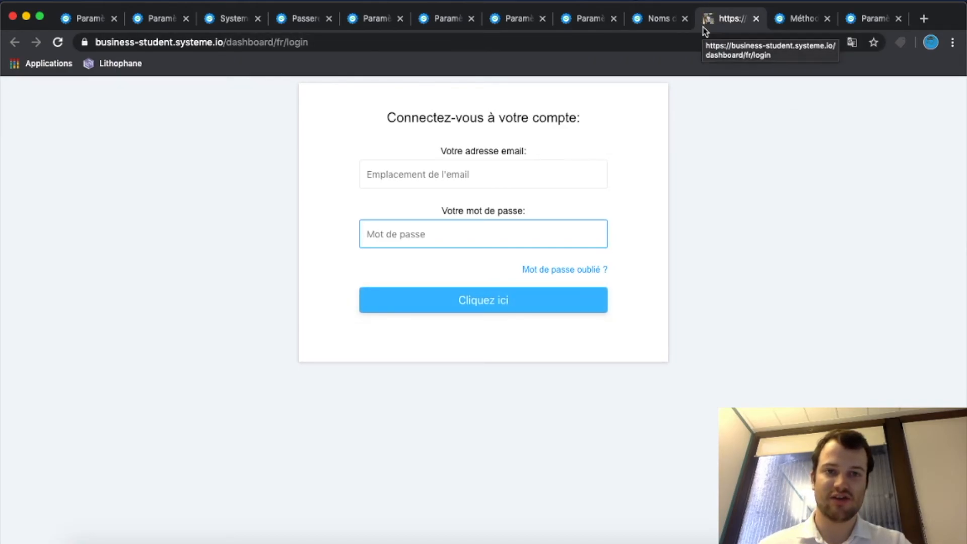
click(756, 19)
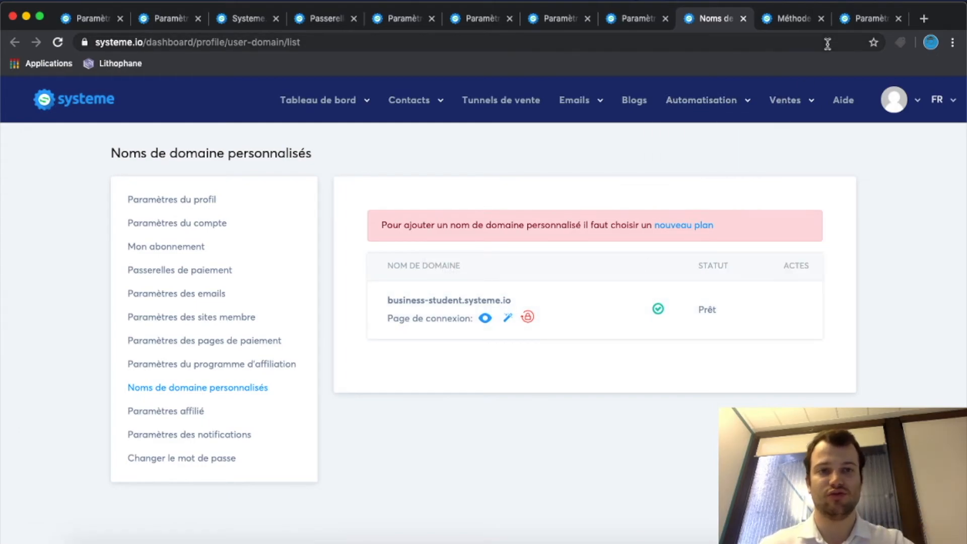
Go to the affiliate settings page and review the available commission payment methods without changing the selection
click(794, 21)
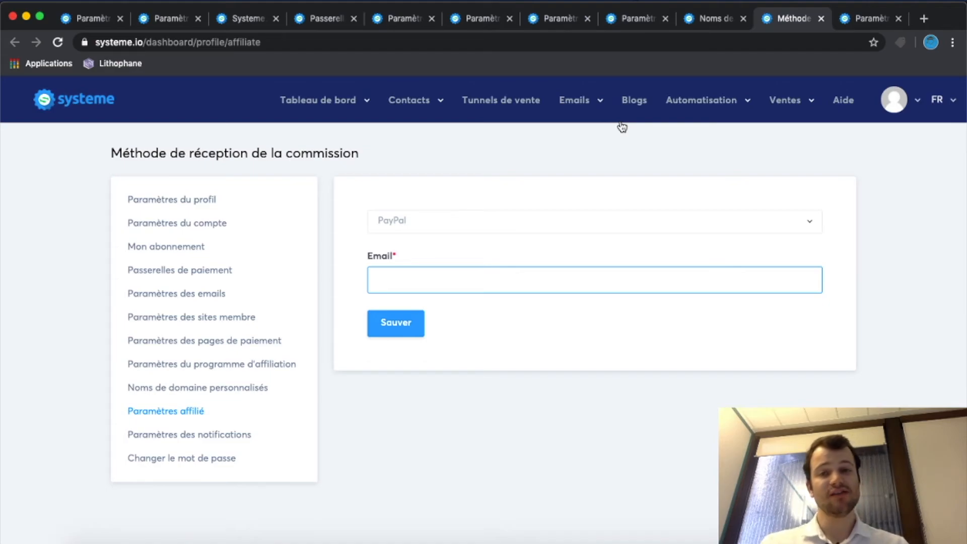
click(567, 228)
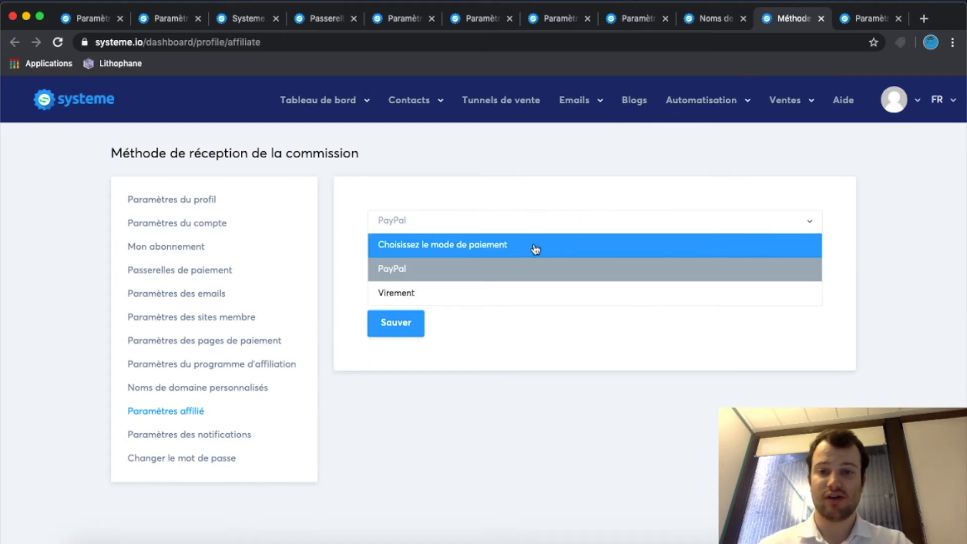
click(467, 360)
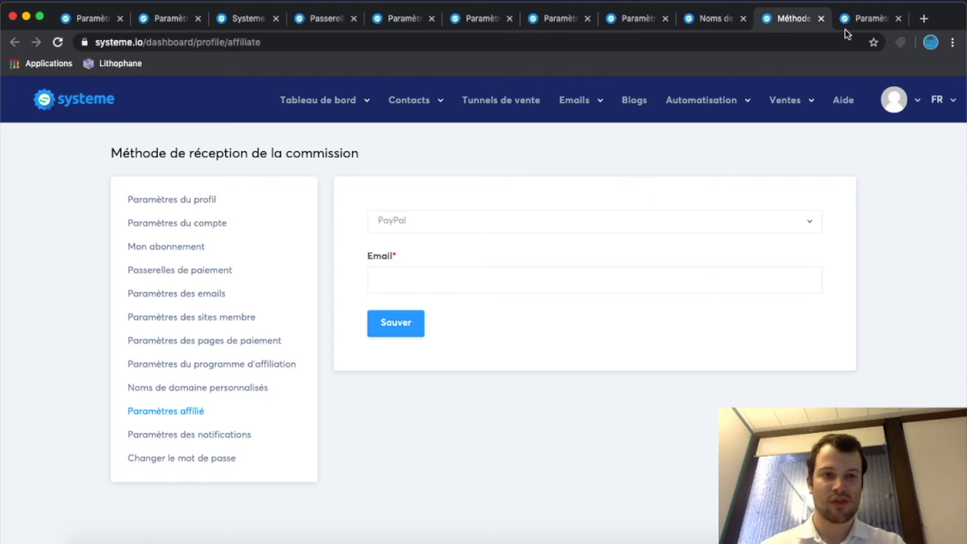
Review the sales and invoice options on the notification settings page, and return to the payment gateways page
click(865, 18)
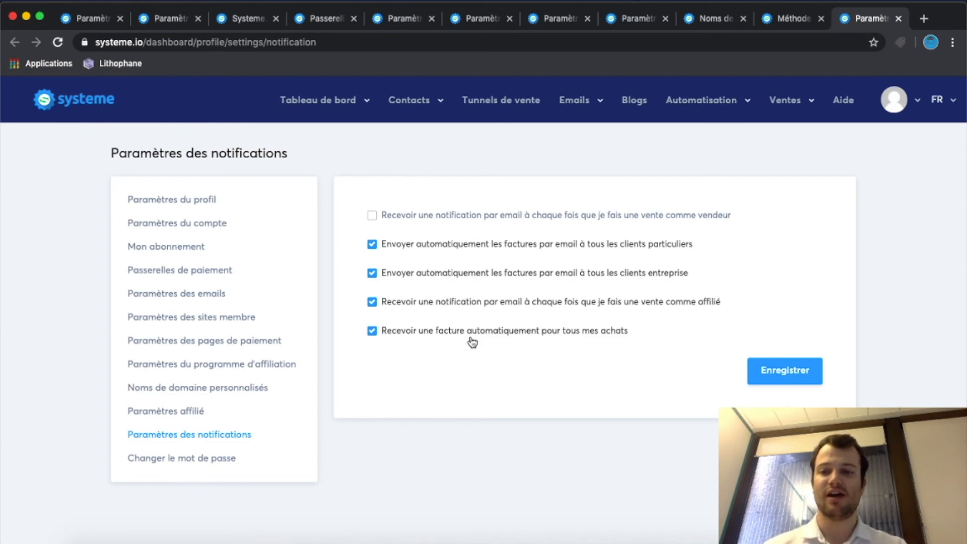
click(255, 23)
click(303, 23)
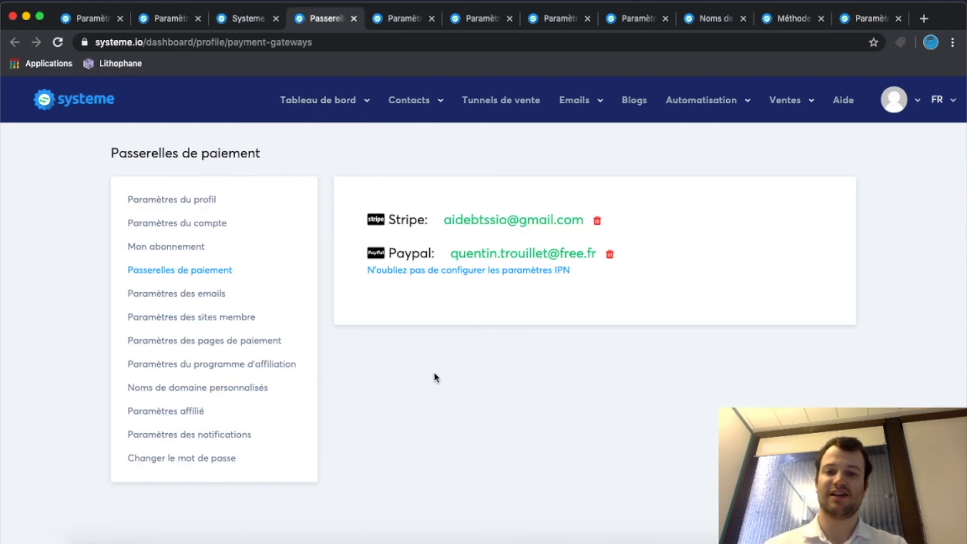